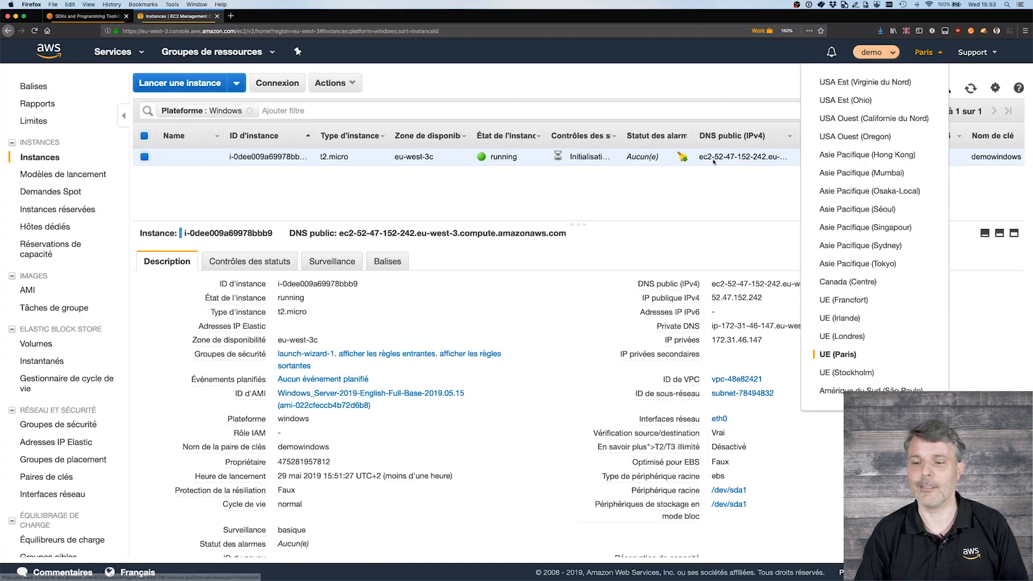
Dismiss the region list and start launching a new EC2 instance in the Paris region
left_click(703, 199)
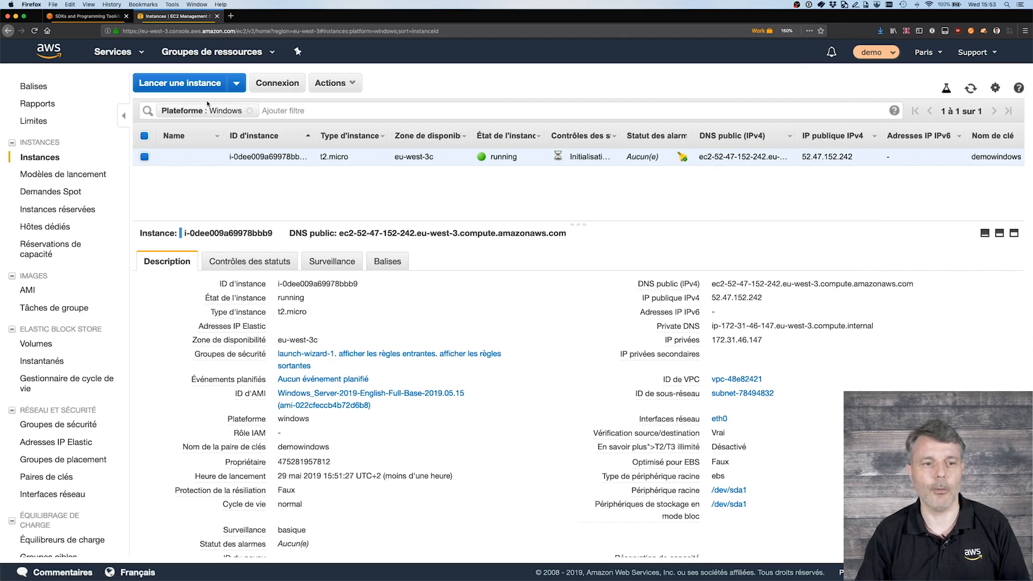
left_click(197, 84)
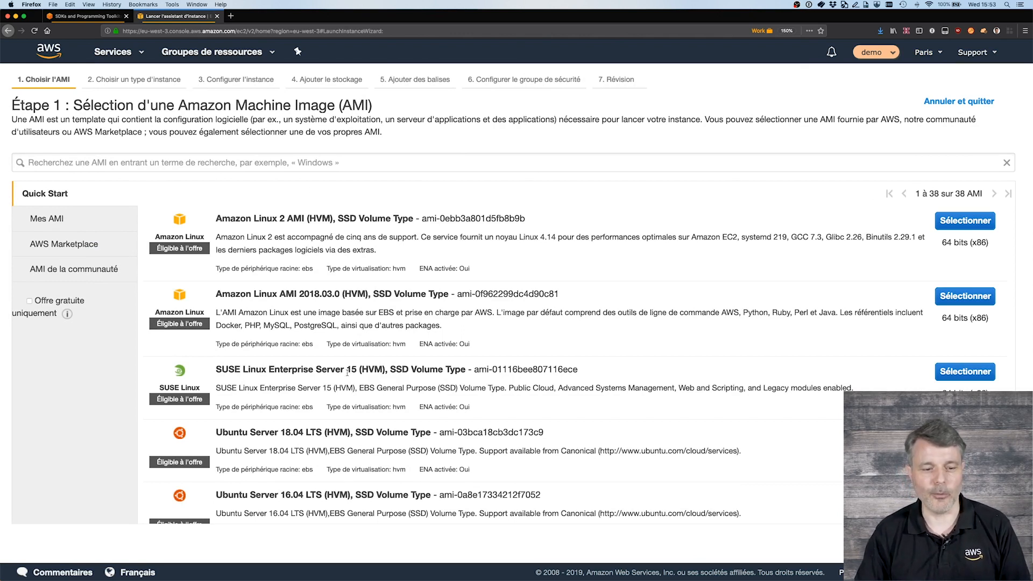
Examine the Quick Start AMIs, particularly the Microsoft Windows Server images offered in the list
scroll(348, 376, "down", 3)
scroll(348, 376, "down", 12)
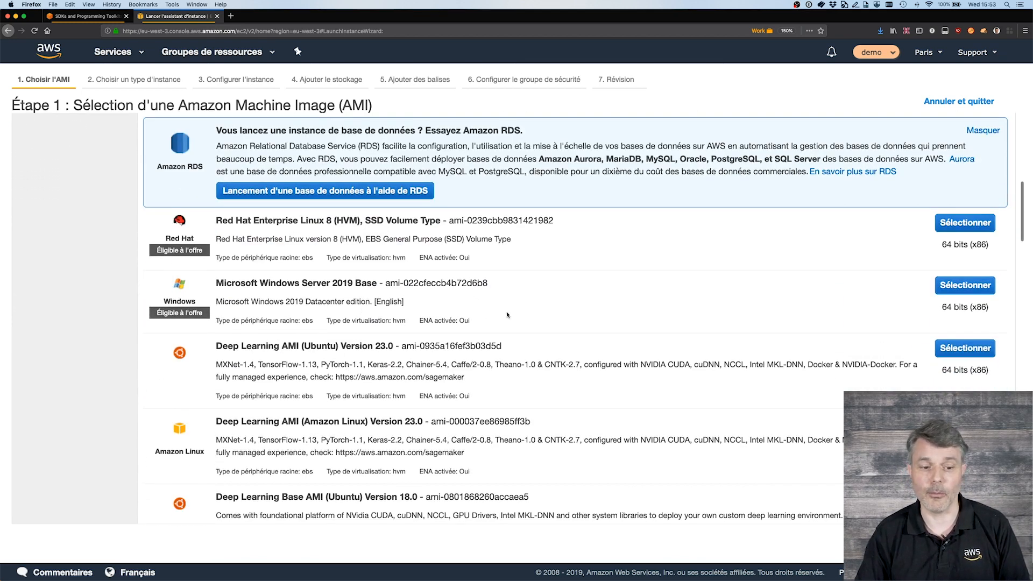
scroll(506, 315, "down", 2)
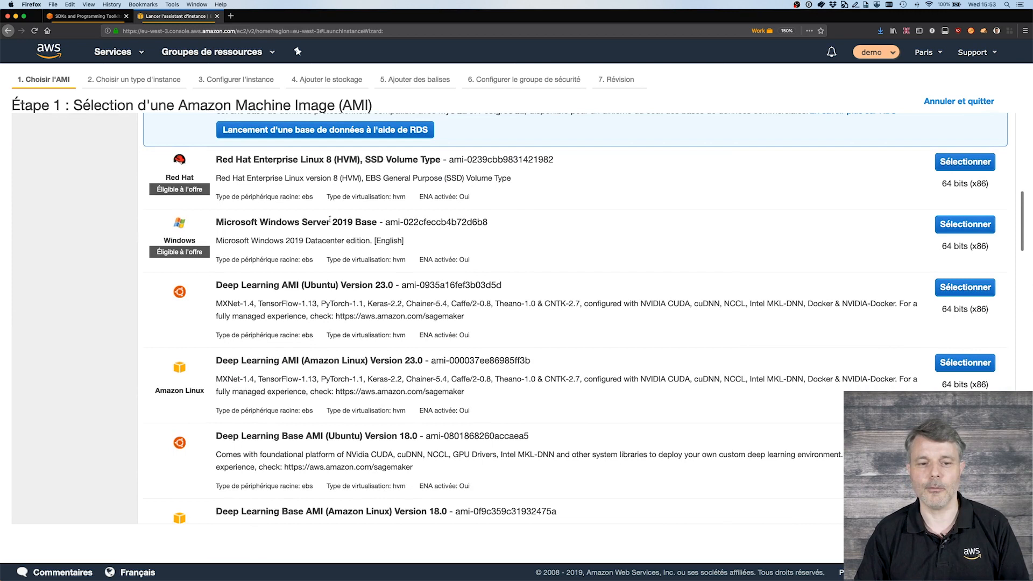
scroll(479, 248, "down", 8)
scroll(480, 248, "down", 10)
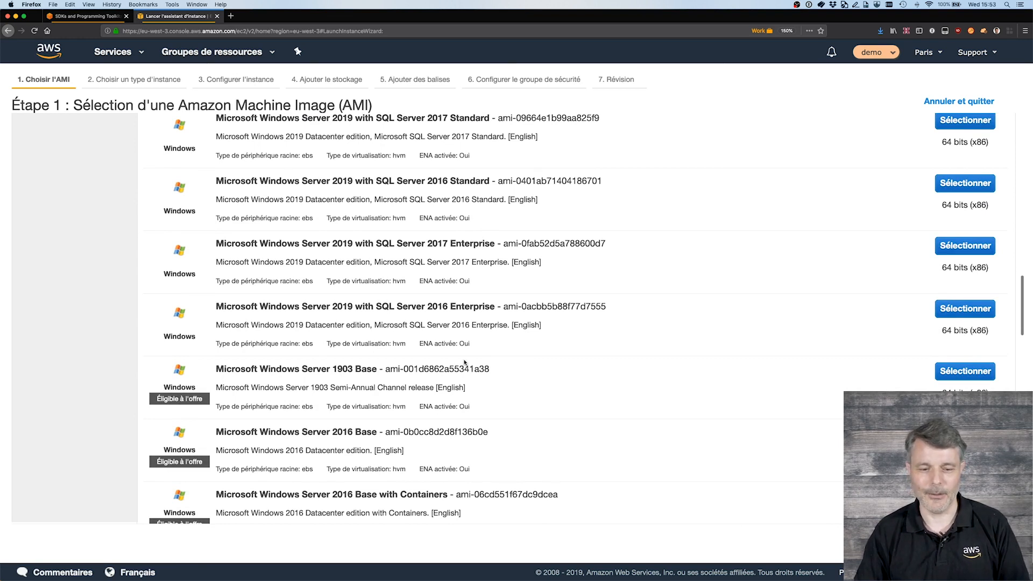
scroll(480, 385, "down", 3)
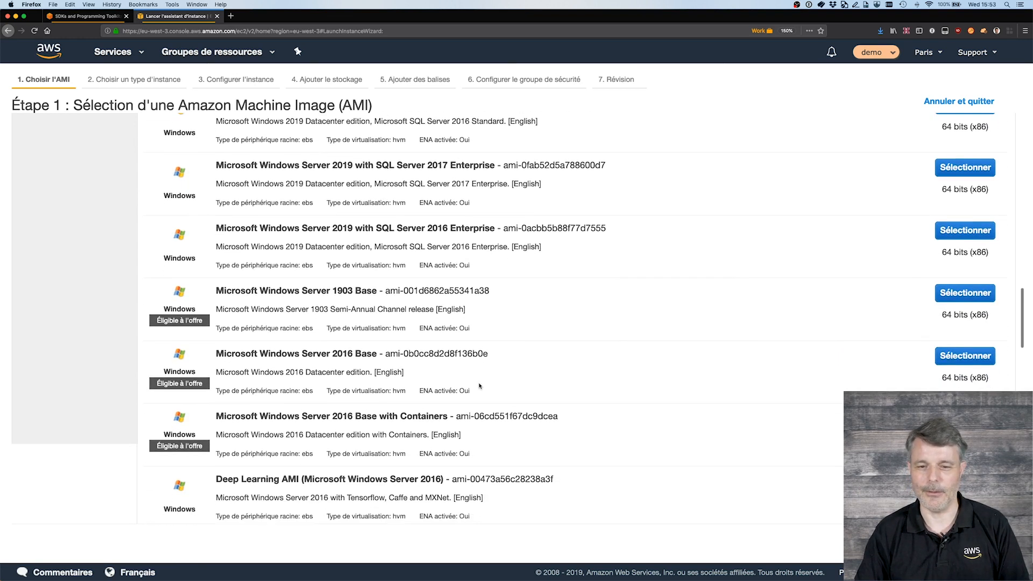
scroll(479, 385, "down", 2)
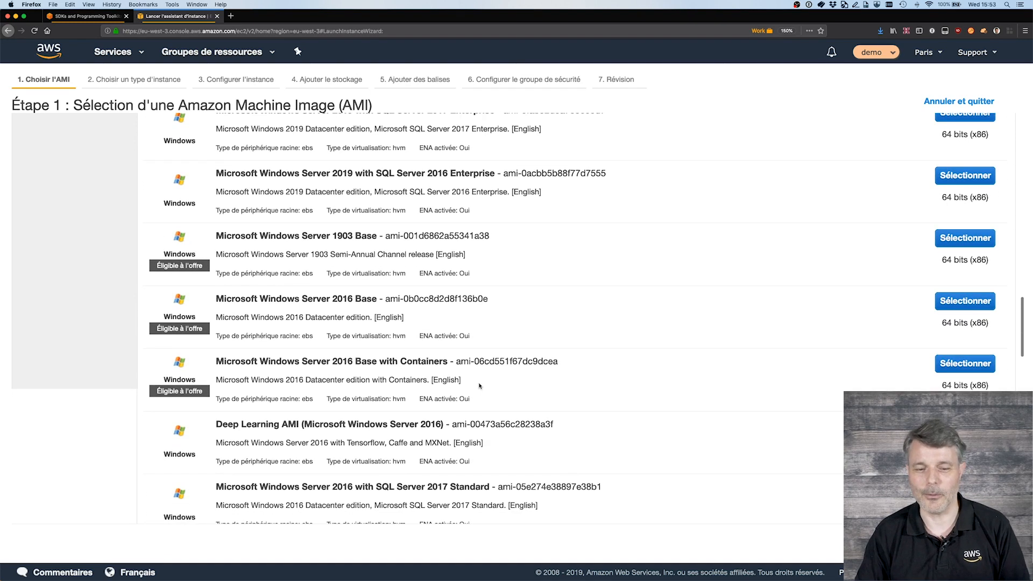
scroll(479, 385, "down", 18)
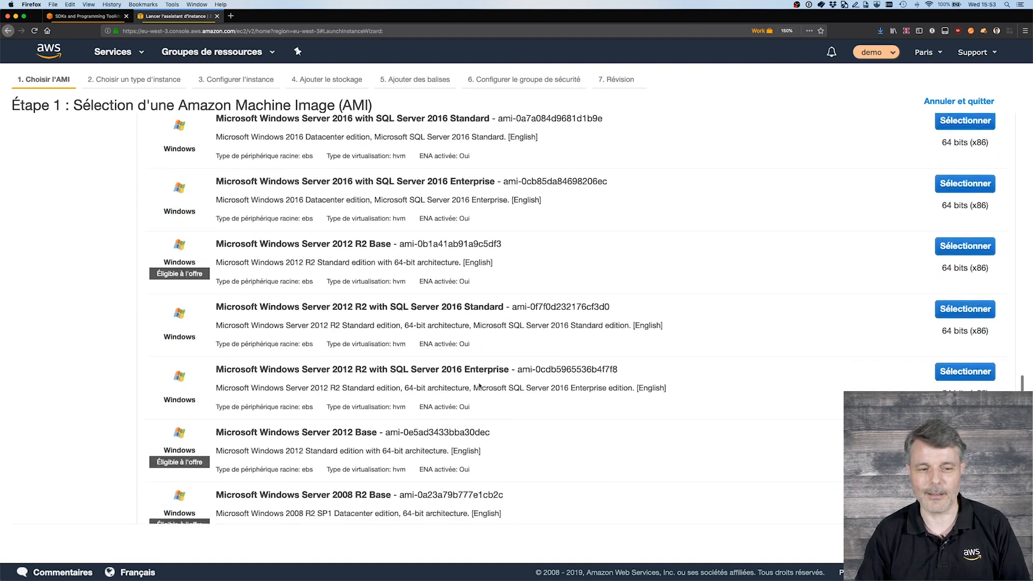
scroll(479, 383, "up", 20)
scroll(478, 383, "up", 20)
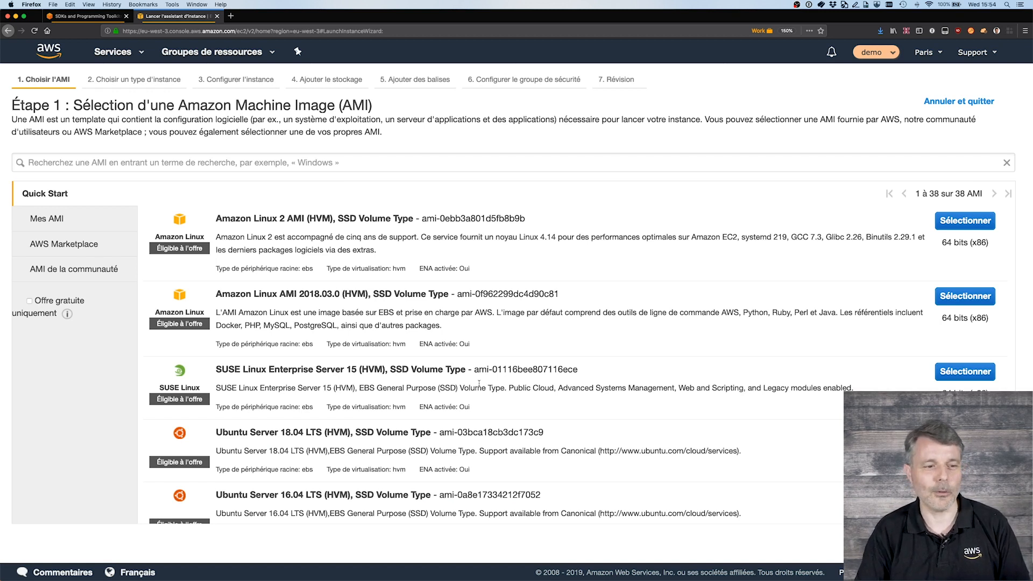
Examine the Mes AMI, AWS Marketplace and AMI de la communauté catalogues, filtering the community images to the Windows operating system
left_click(60, 221)
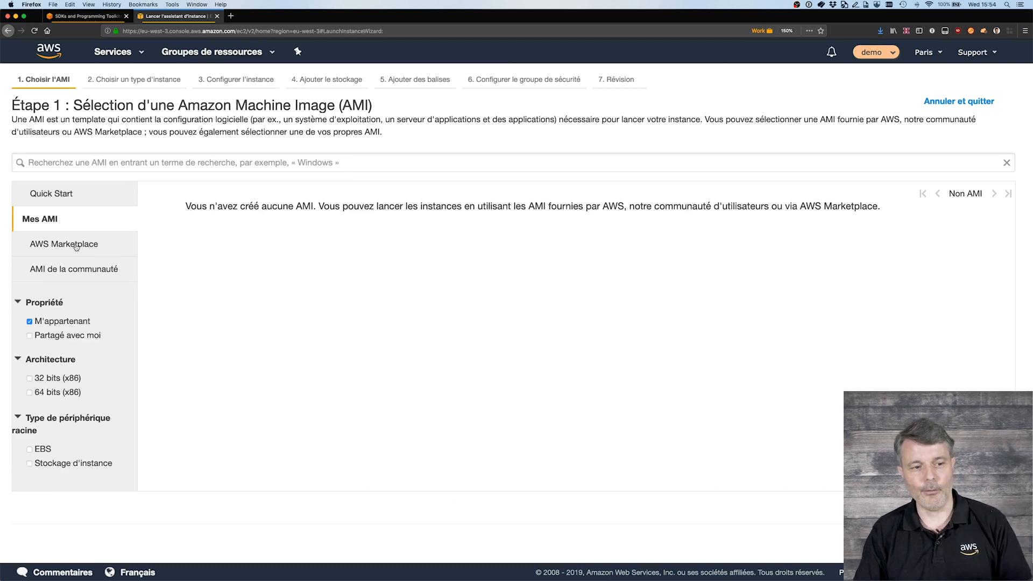
left_click(76, 245)
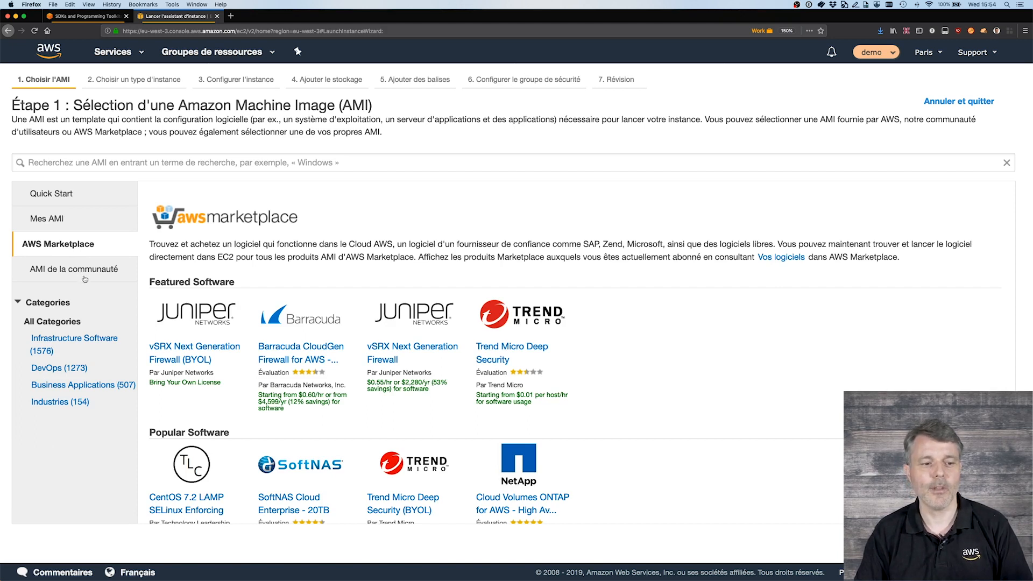
left_click(105, 270)
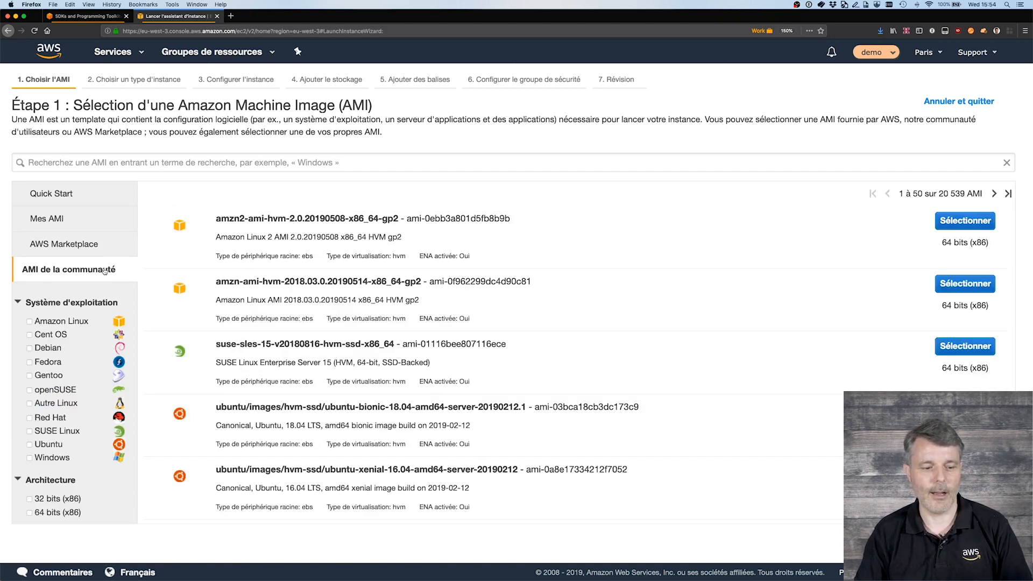
left_click(30, 458)
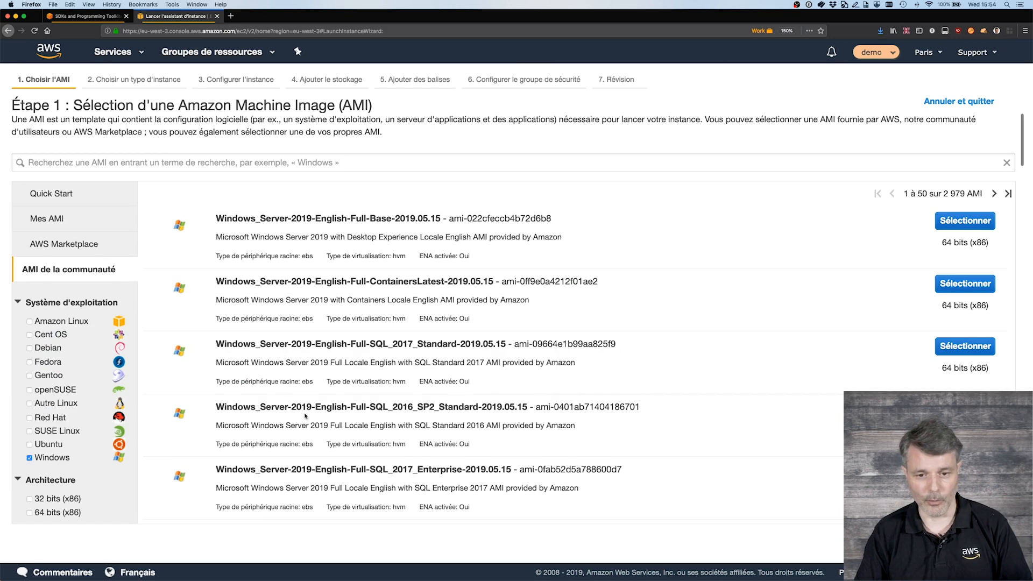
scroll(305, 415, "down", 20)
scroll(305, 415, "down", 15)
scroll(305, 416, "down", 10)
scroll(305, 415, "up", 20)
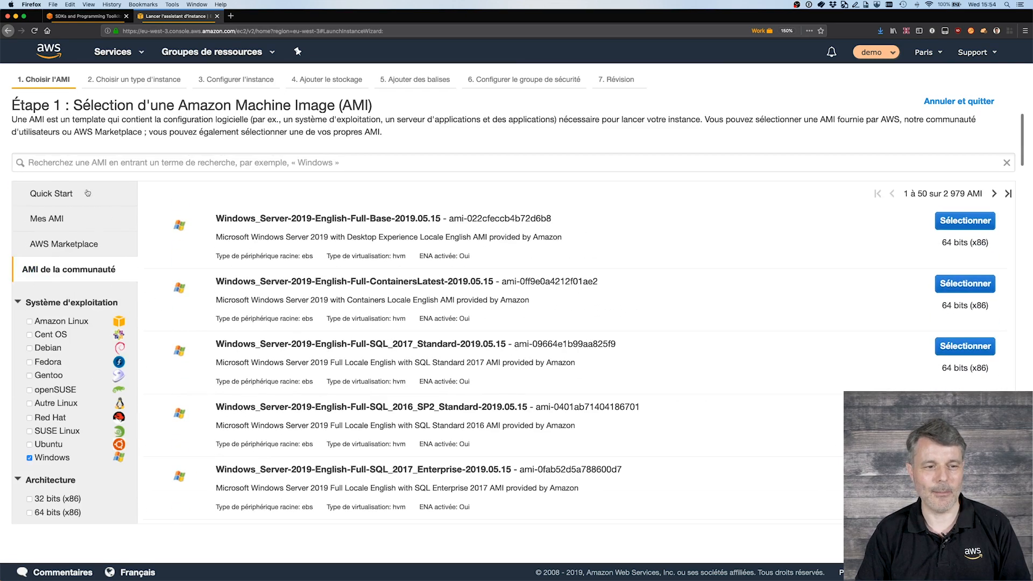
Choose the Microsoft Windows Server 2019 Base AMI from the Quick Start images
left_click(55, 194)
scroll(363, 387, "down", 8)
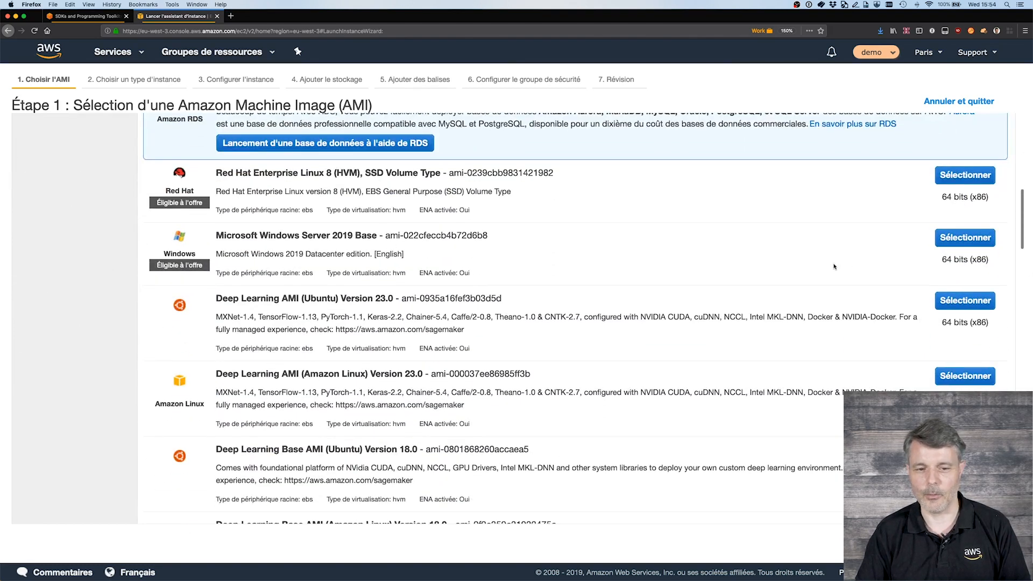
left_click(952, 239)
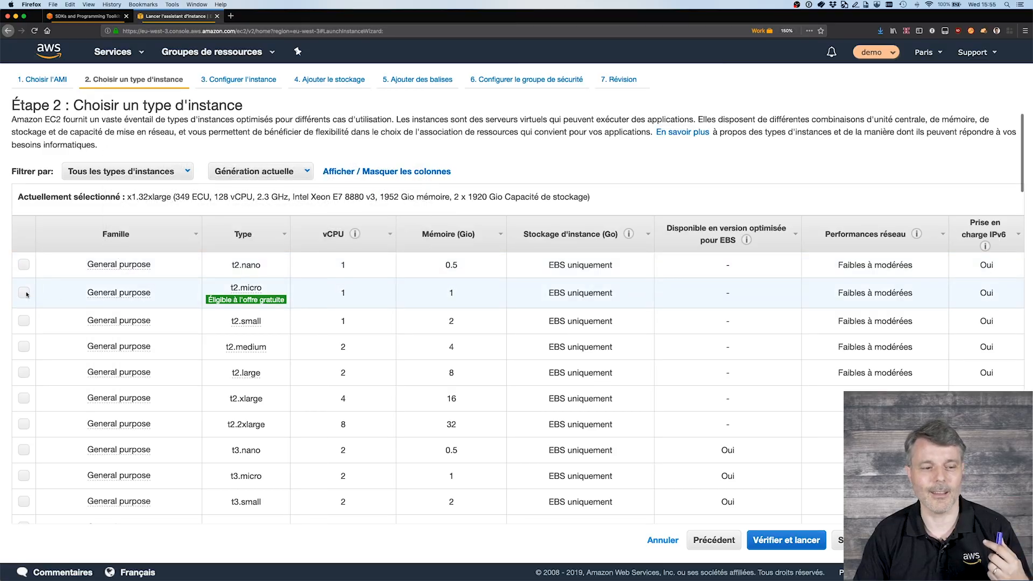
Choose the t2.micro instance type and accept the default details, storage, tags and security group through to the launch review
left_click(24, 293)
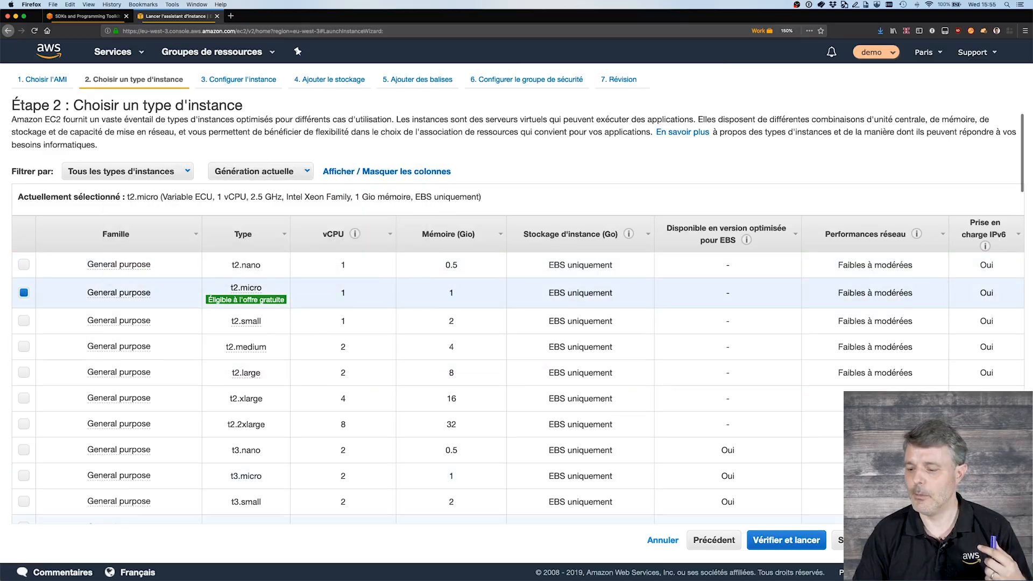
left_click(847, 540)
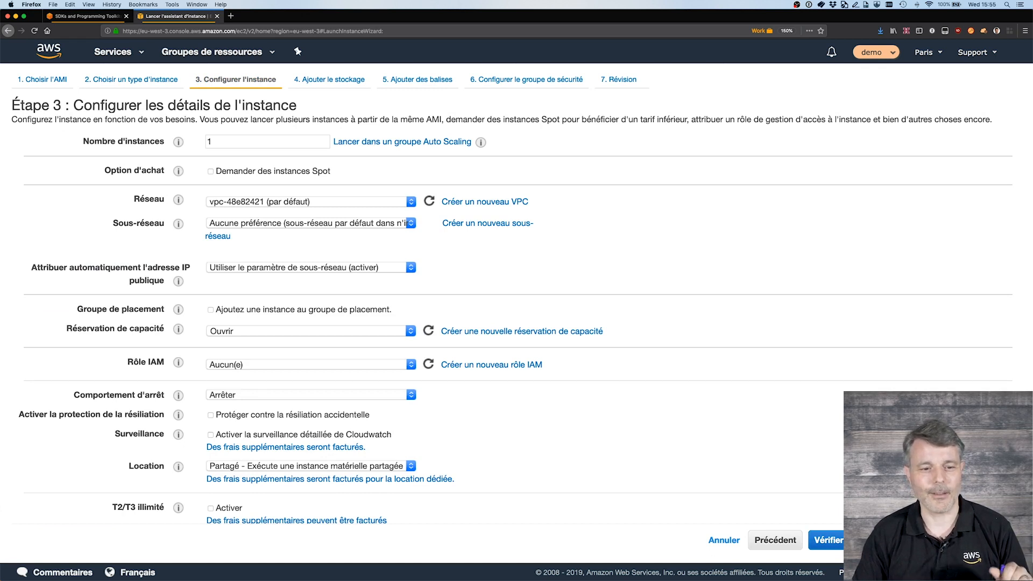
left_click(961, 540)
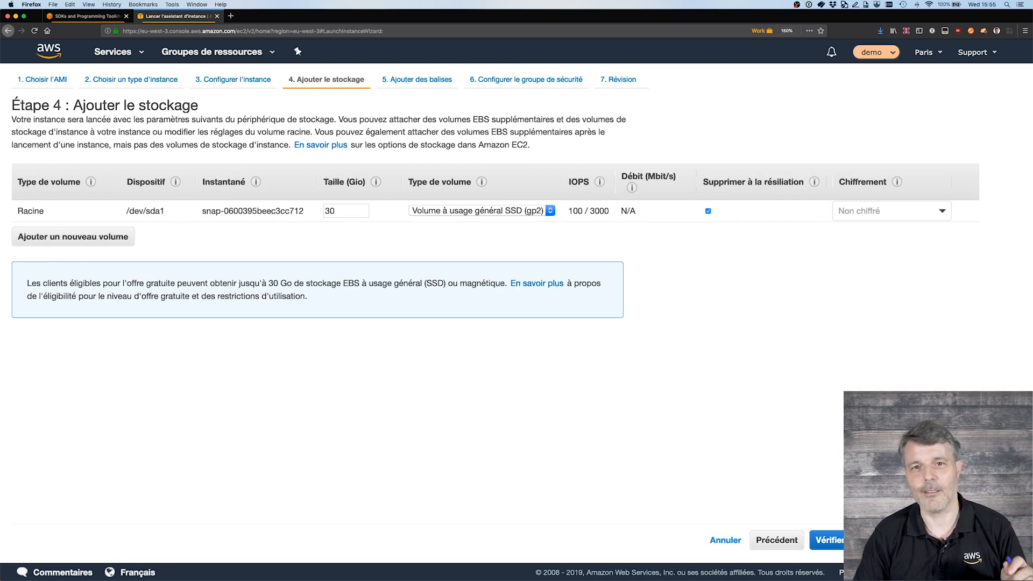
left_click(957, 540)
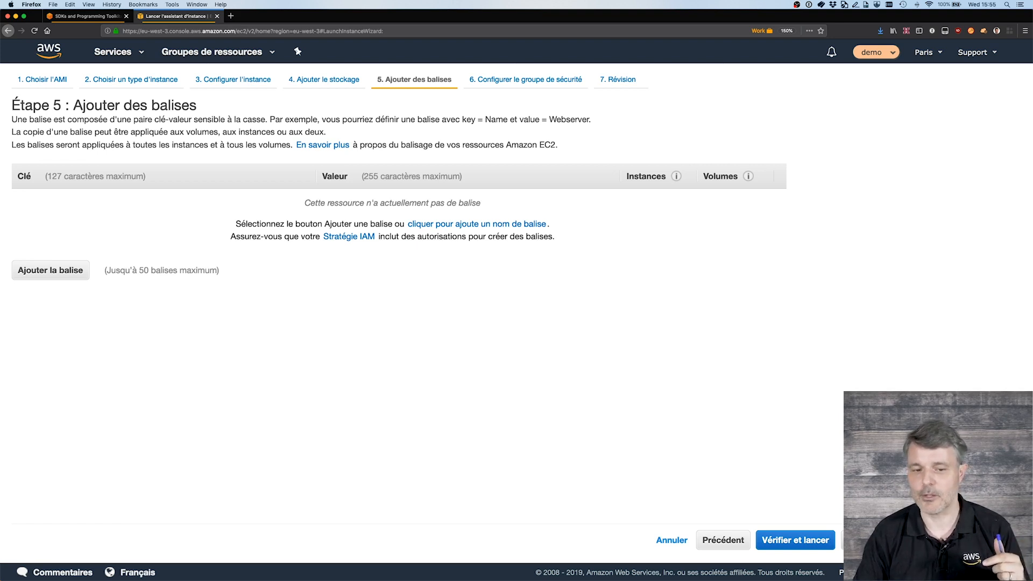
left_click(933, 540)
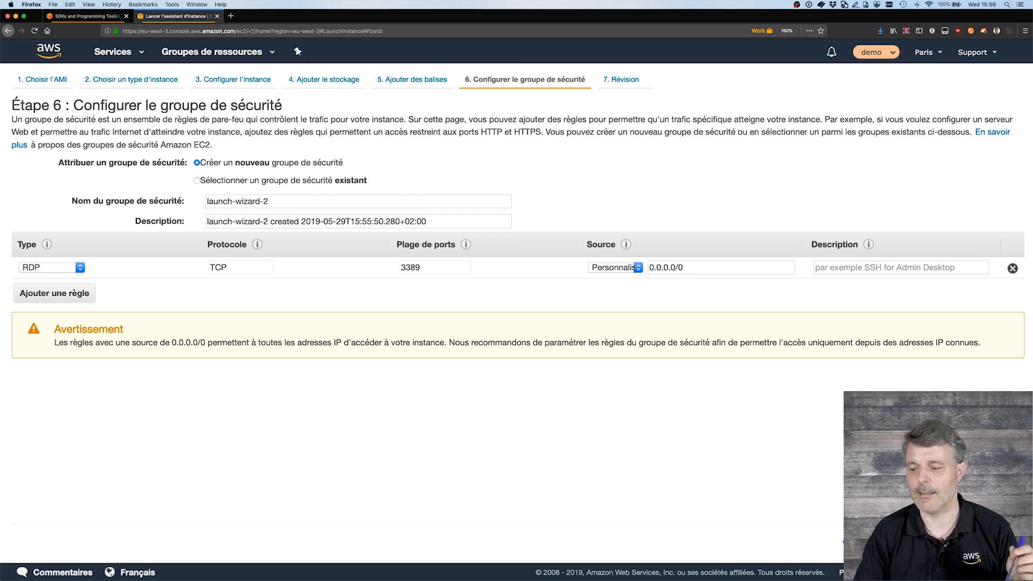
left_click(983, 541)
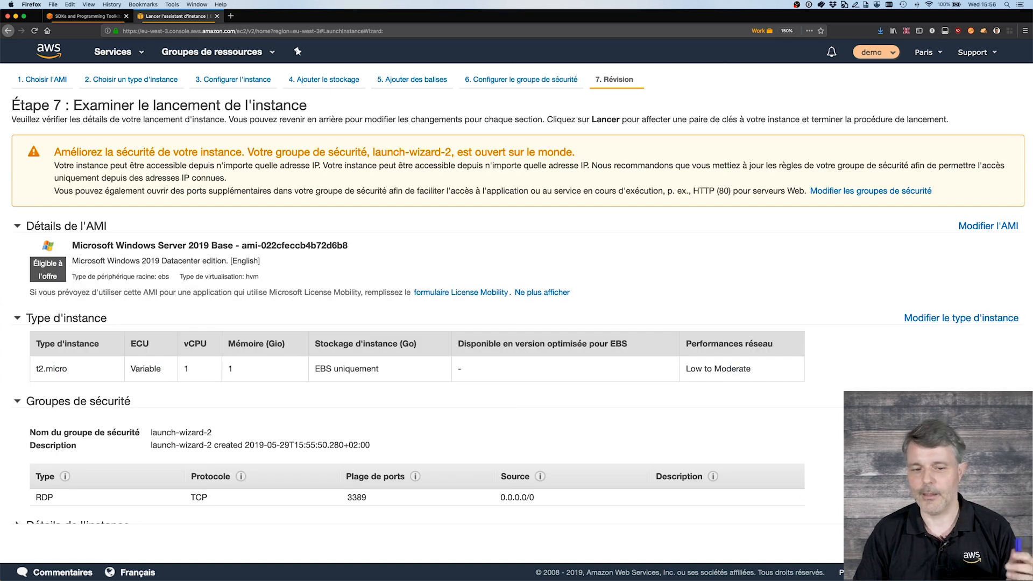
Launch the instance with the existing demowindows key pair, acknowledging access to its private key file
left_click(996, 540)
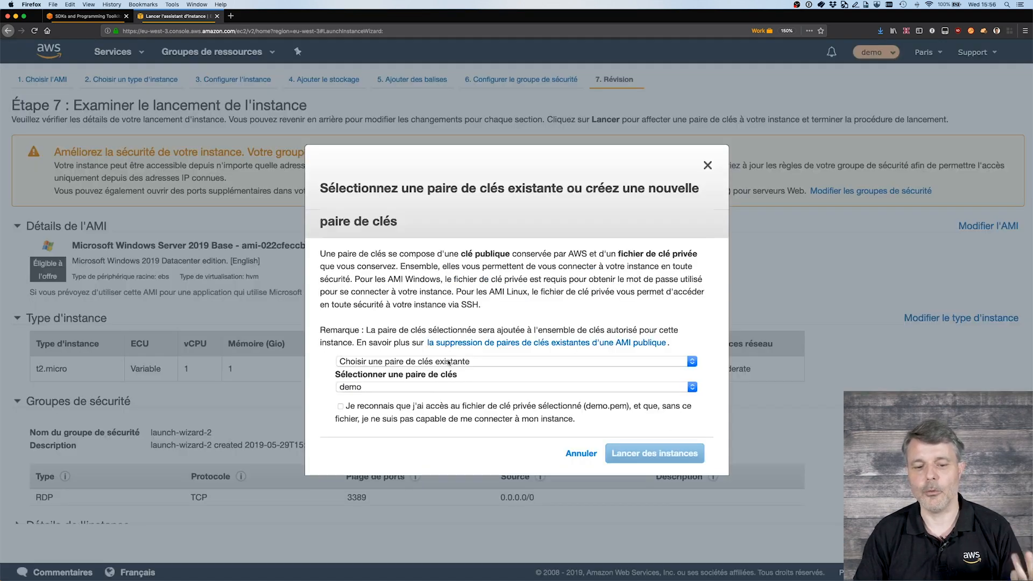
left_click(442, 387)
left_click(426, 399)
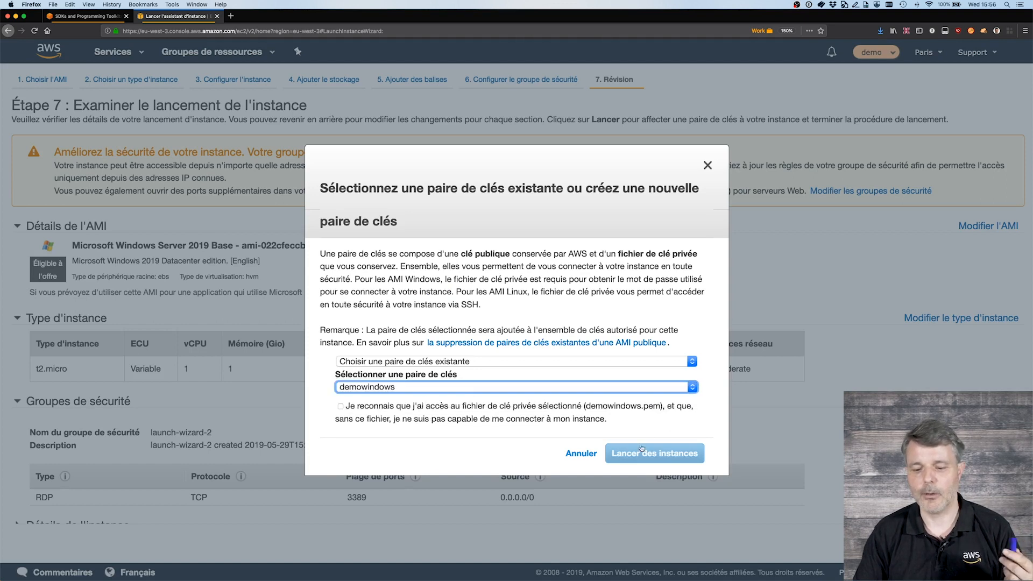
left_click(547, 410)
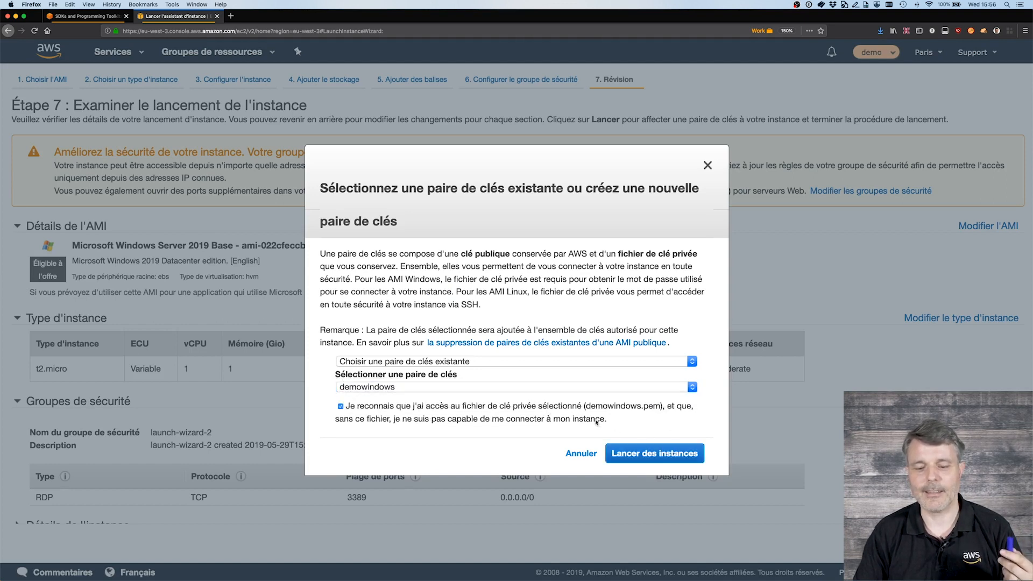
left_click(645, 457)
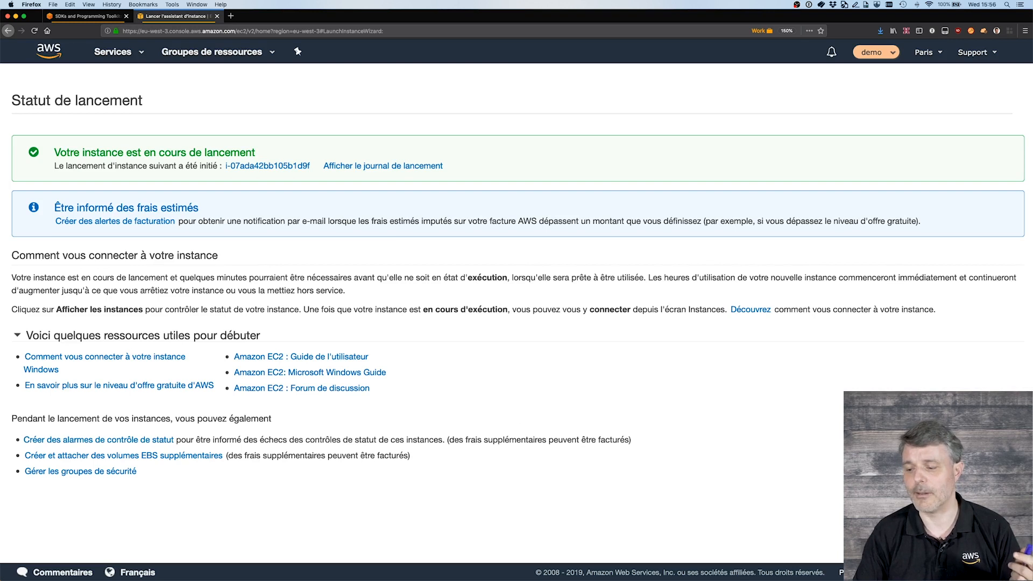
Go back to the instances list and open the connection details of the running Windows instance, checking its public DNS and user name
left_click(971, 498)
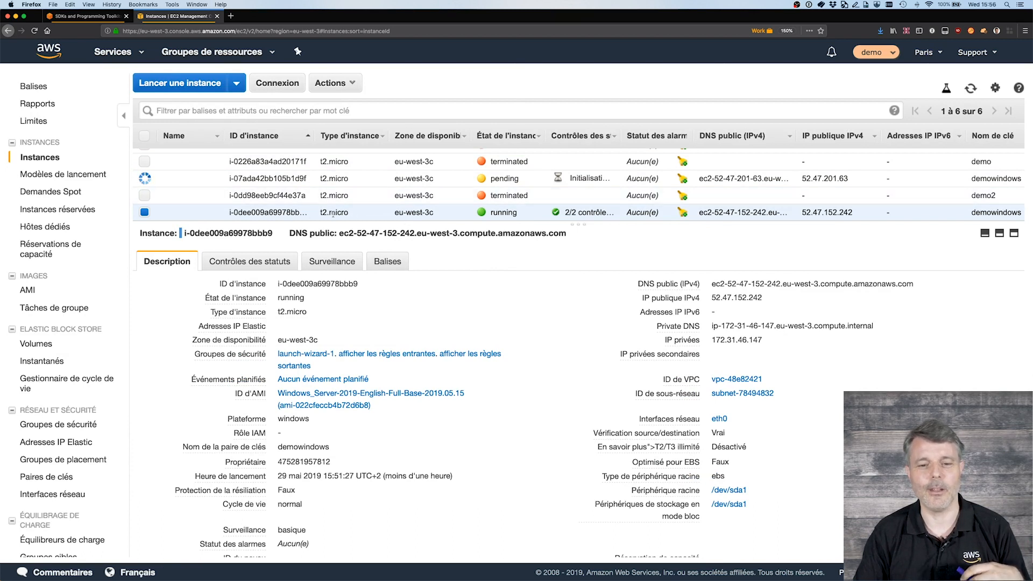
double_click(502, 212)
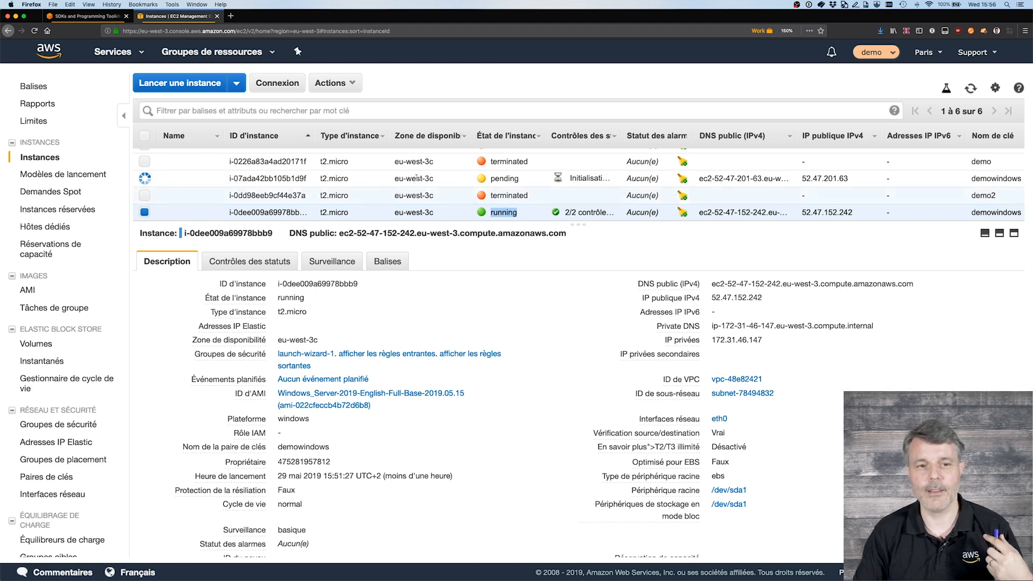
left_click(280, 84)
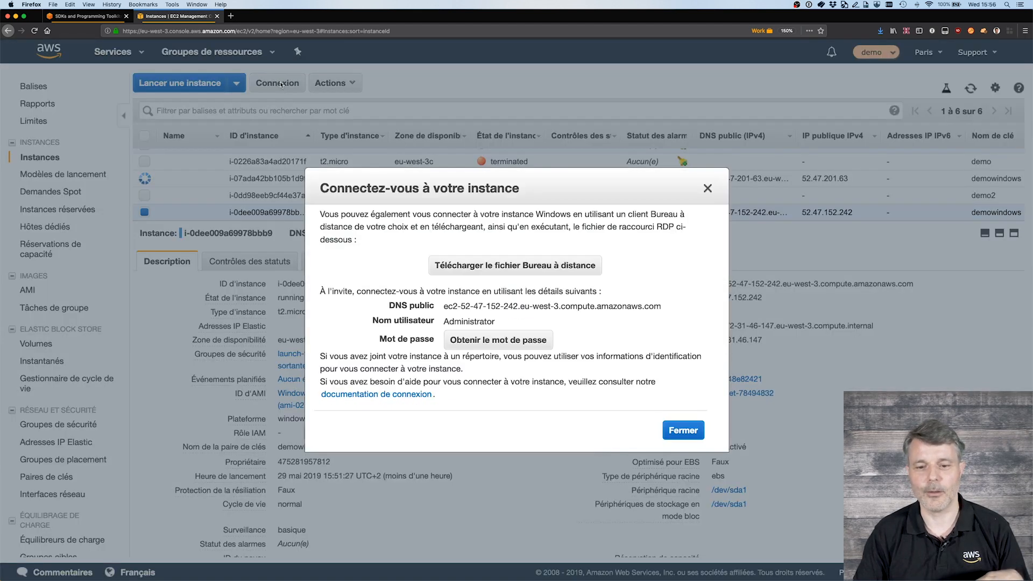
double_click(463, 306)
double_click(468, 321)
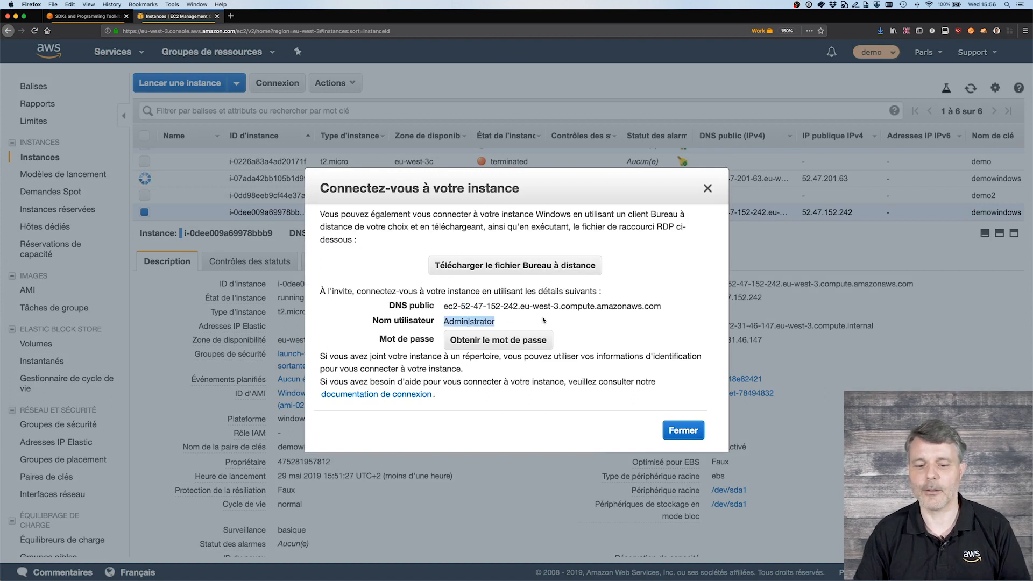
Decrypt the instance's administrator password using the demowindows.pem key file from Downloads
left_click(507, 341)
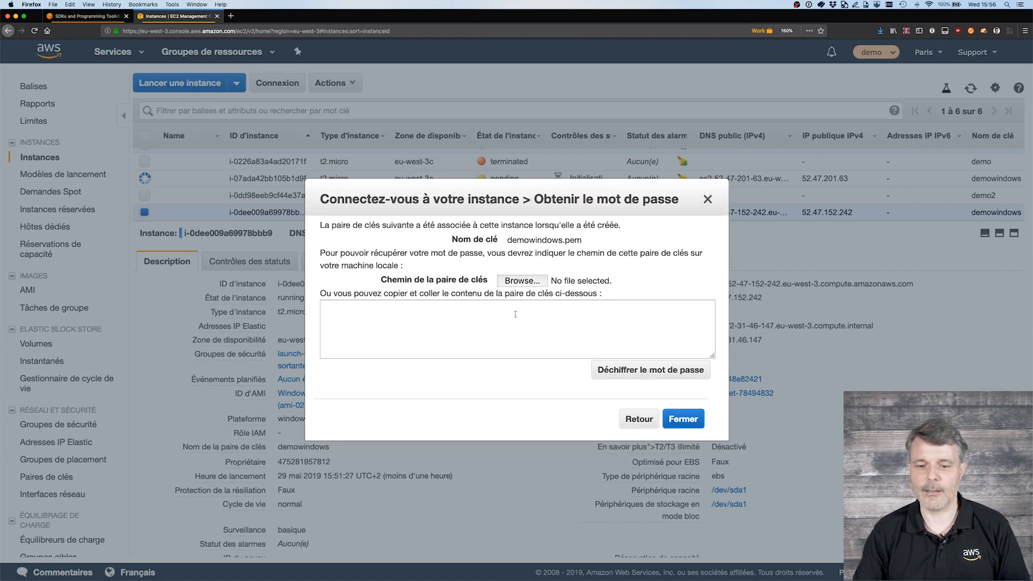
left_click(521, 280)
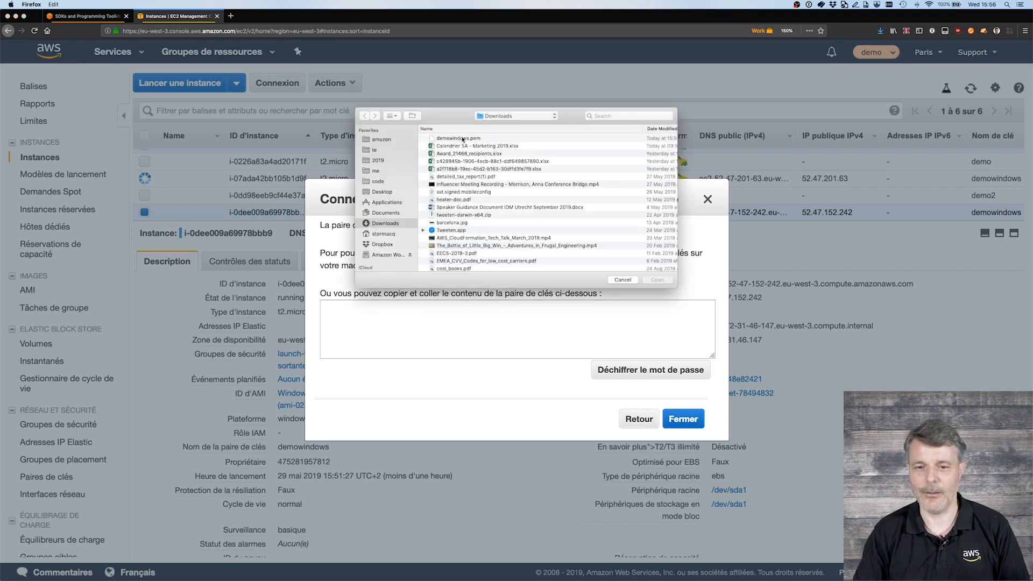
double_click(462, 139)
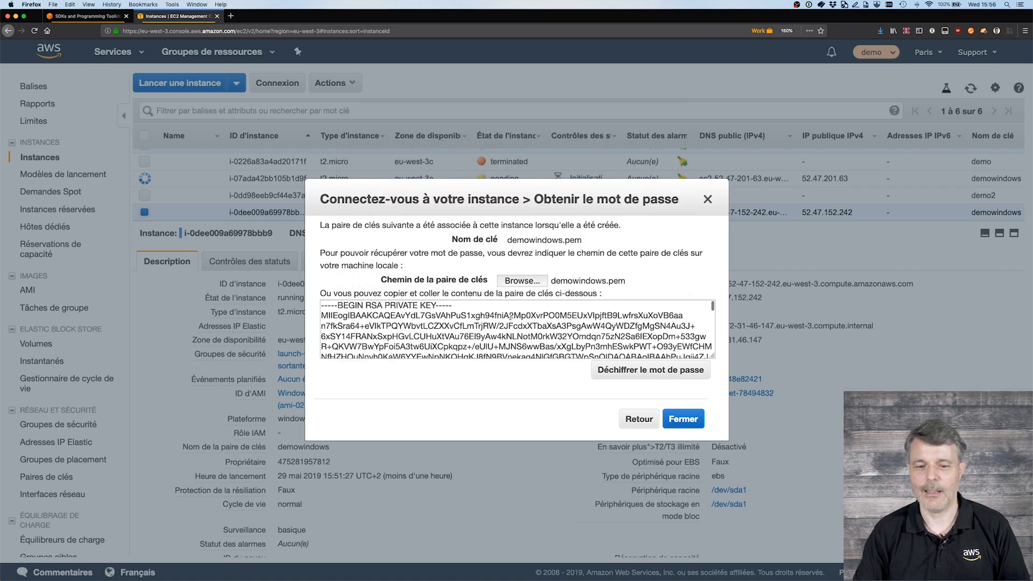
left_click(635, 372)
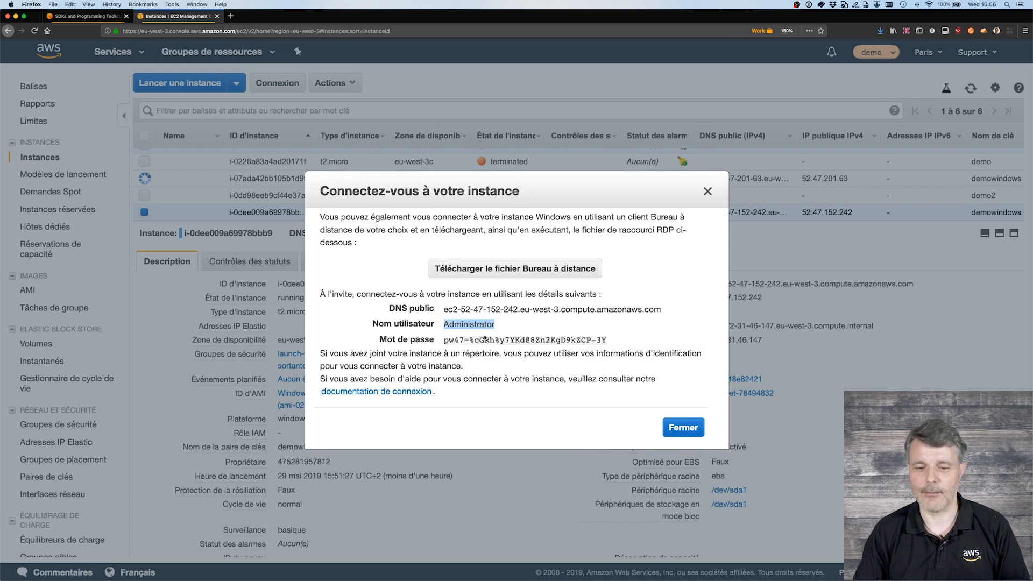
left_click_drag(444, 339, 613, 341)
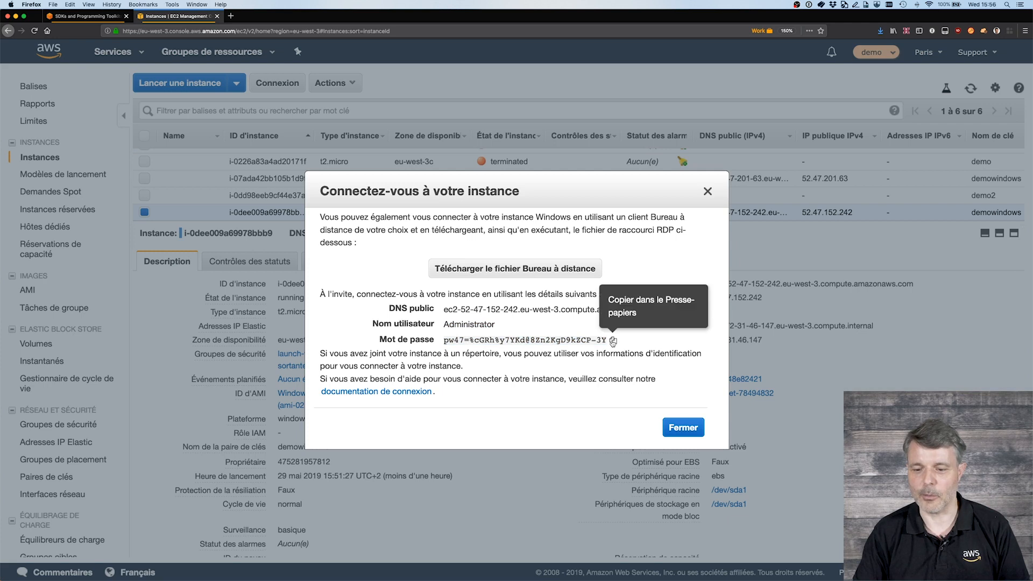
Copy the decrypted administrator password, then download the instance's remote desktop file and open it with Microsoft Remote Desktop
left_click(613, 340)
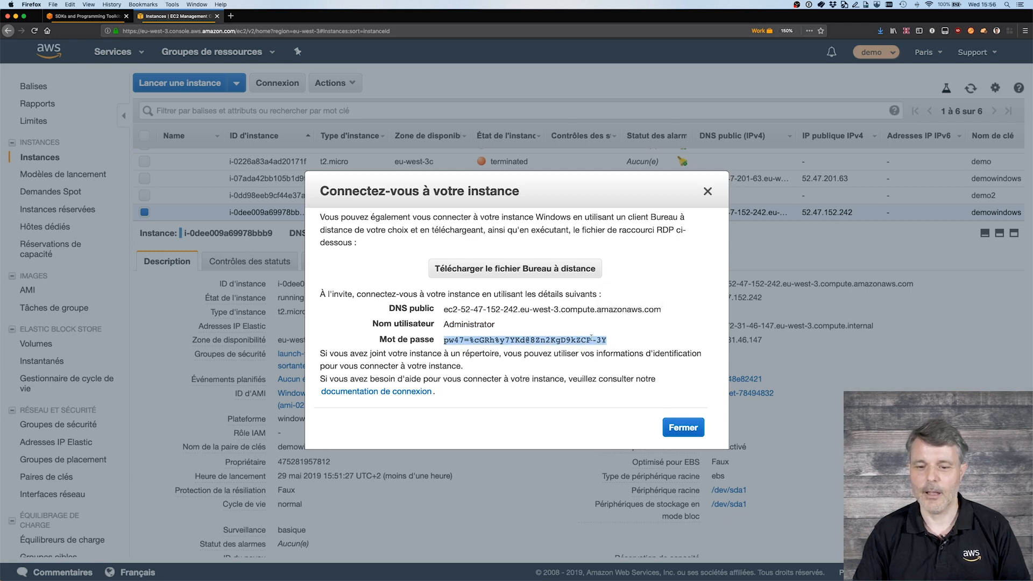
left_click(549, 270)
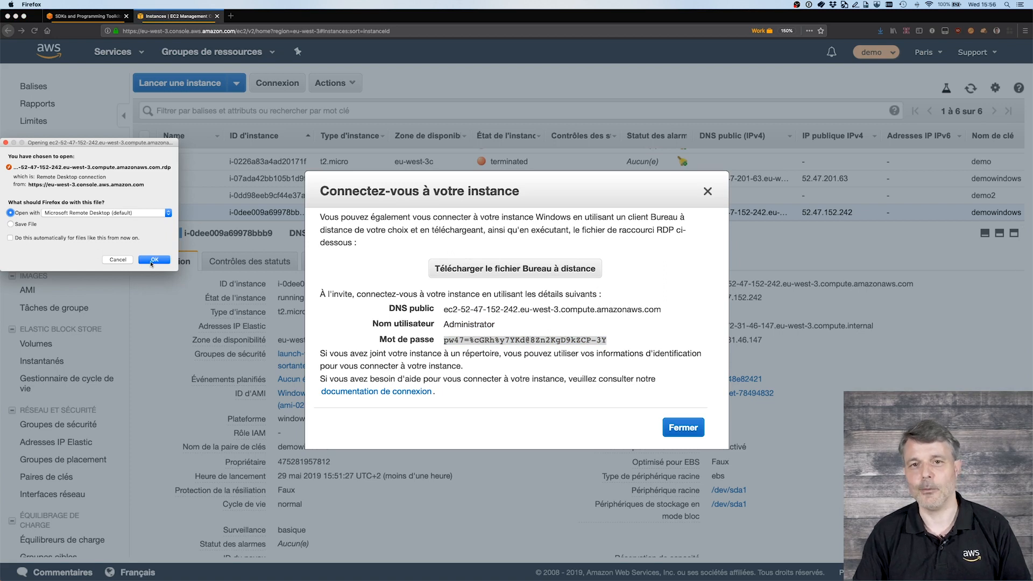
left_click(153, 260)
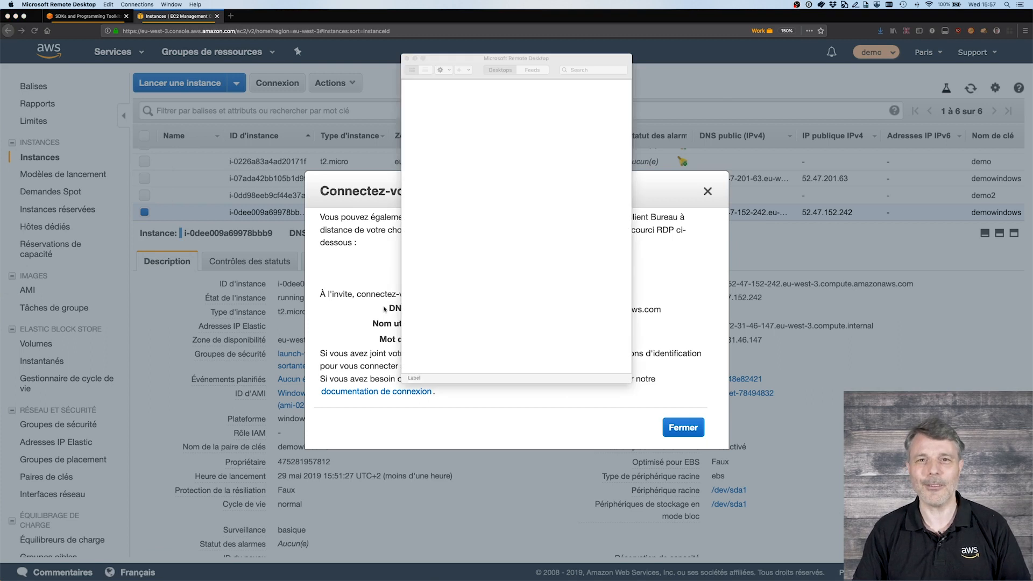
Connect to the instance as Administrator by pasting the account password, and accept the remote PC's certificate
left_click(609, 329)
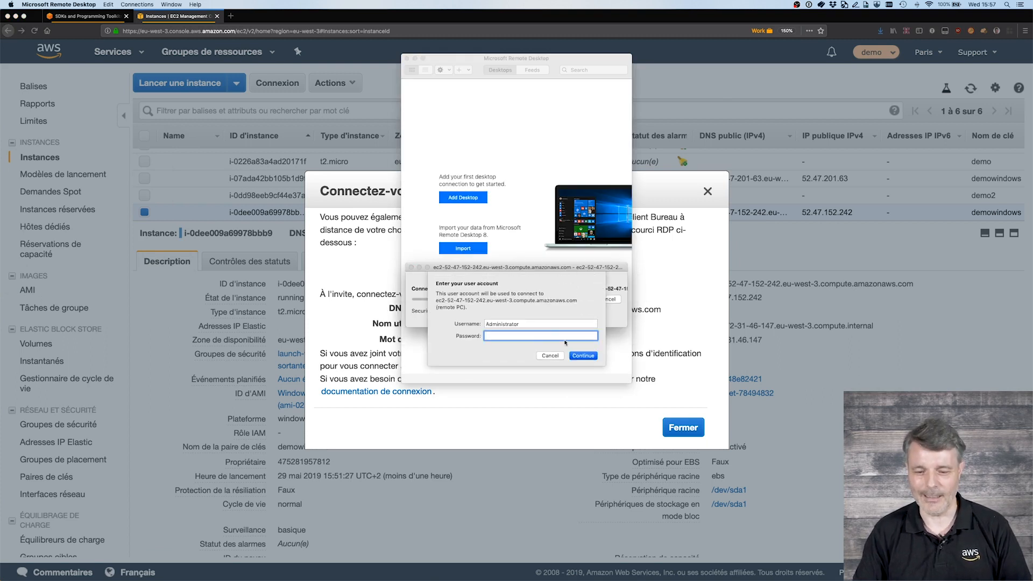
key("super+v")
left_click(576, 356)
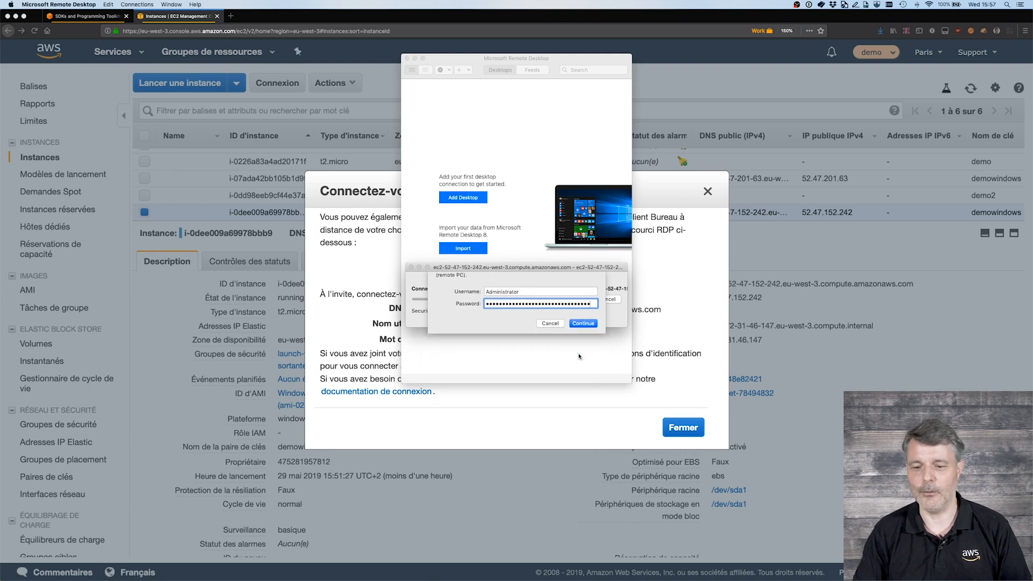
left_click(610, 330)
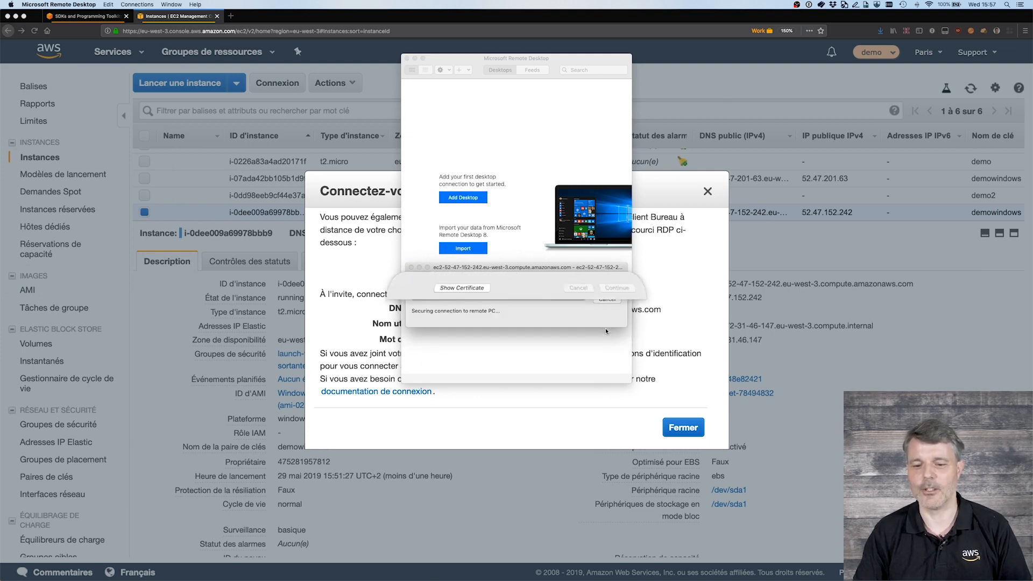